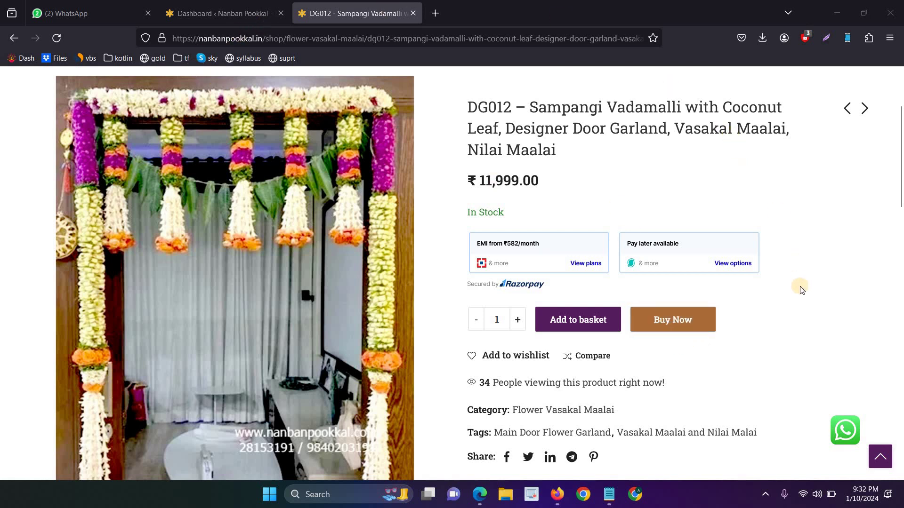
# Step: Try the theme's Buy Now button on the DG012 garland page until it shows its loading state
pyautogui.click(680, 325)
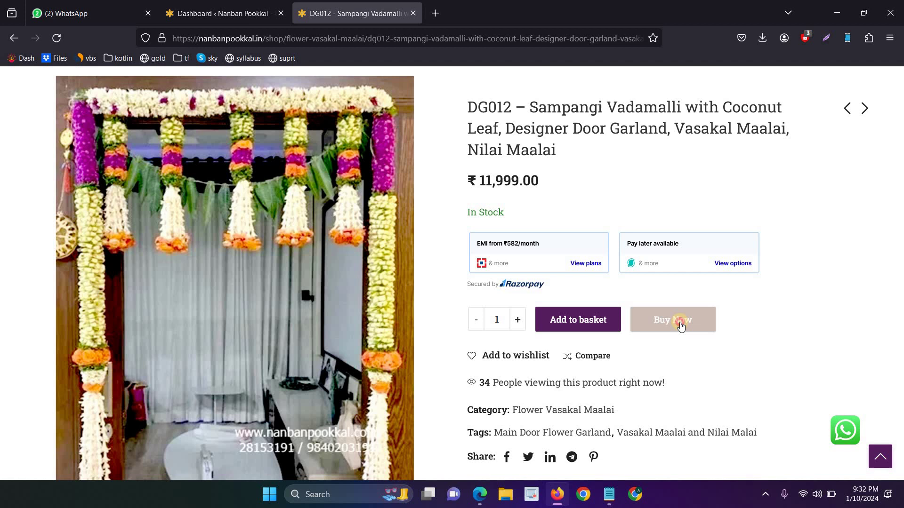
pyautogui.click(273, 7)
pyautogui.scroll(-6, 65, 272)
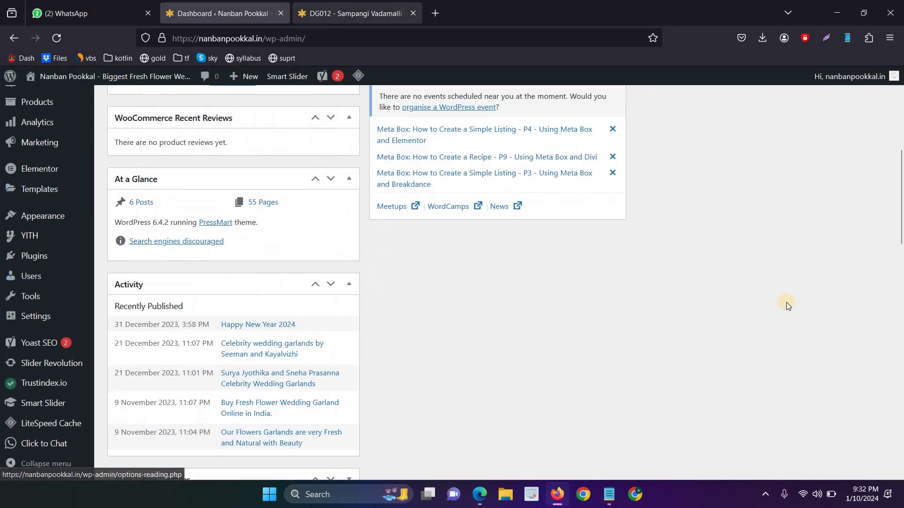
pyautogui.hotkey('ctrl', 'Tab')
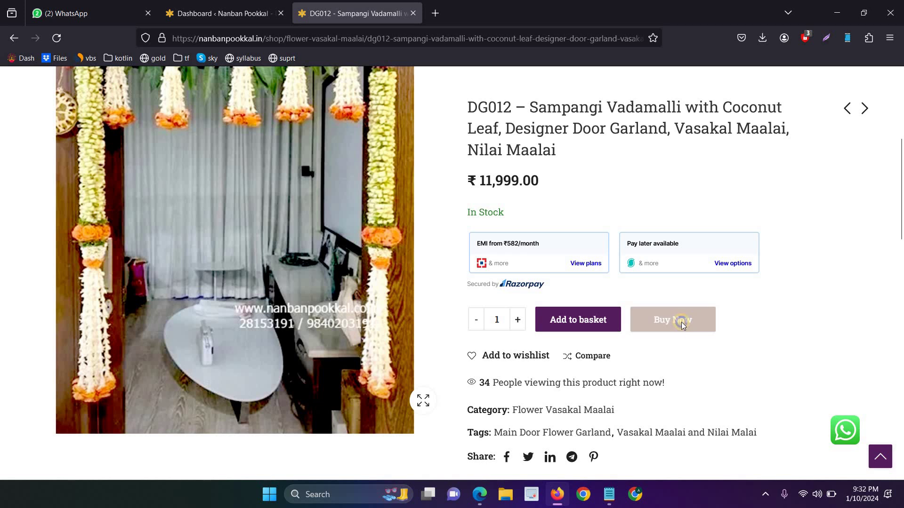
# Step: Inspect the theme's Buy Now button in Firefox Developer Tools
pyautogui.rightClick(683, 323)
pyautogui.click(730, 476)
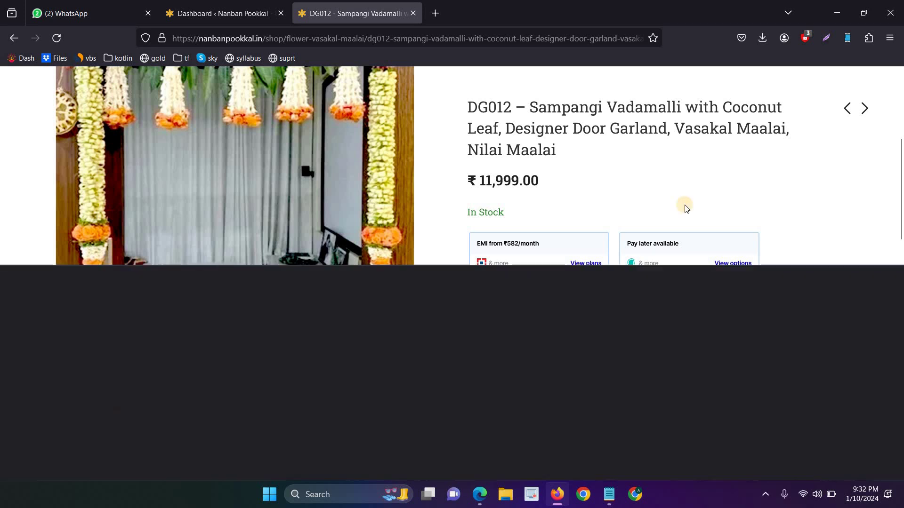
pyautogui.scroll(-8, 707, 188)
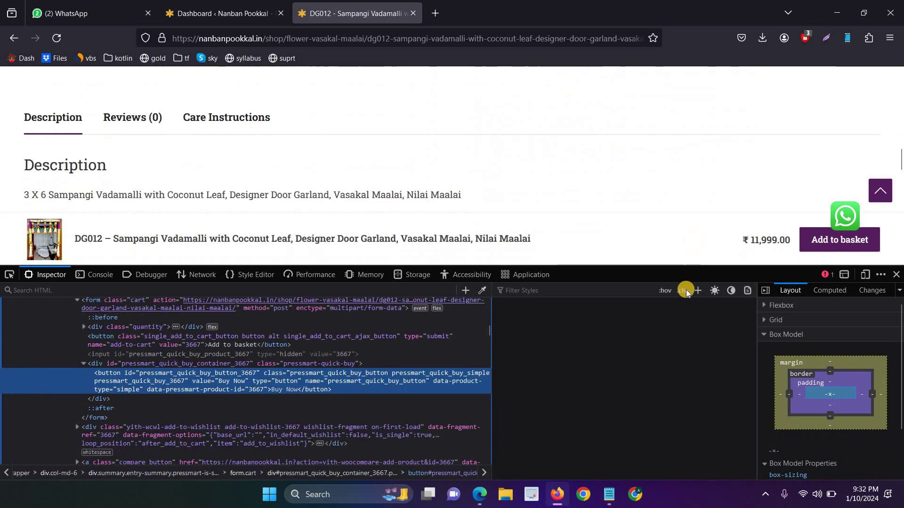
pyautogui.scroll(5, 675, 226)
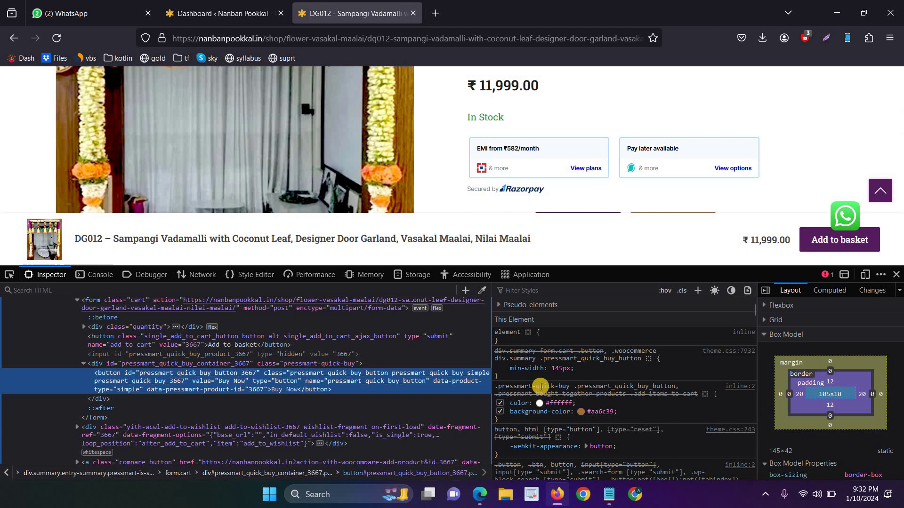
# Step: Add display: none to the .pressmart-quick-buy rule and select its selector for copying
pyautogui.click(541, 389)
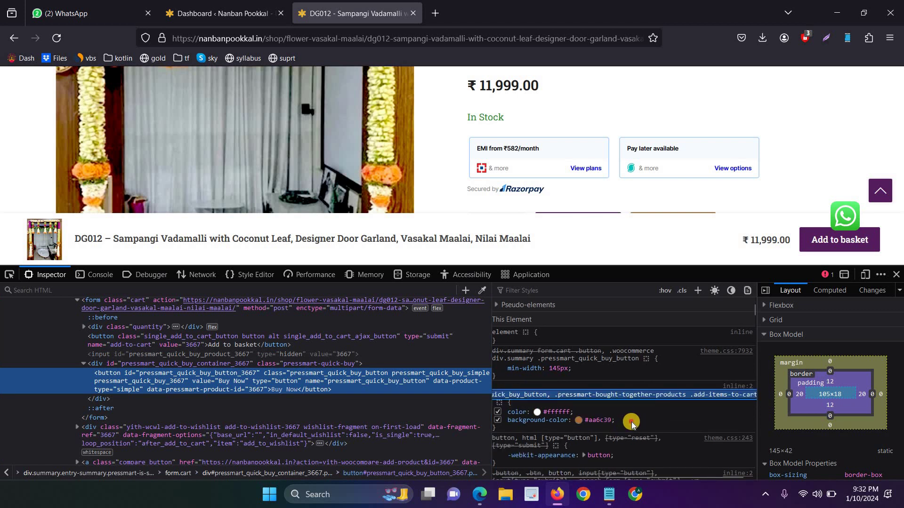
pyautogui.click(631, 422)
pyautogui.click(631, 416)
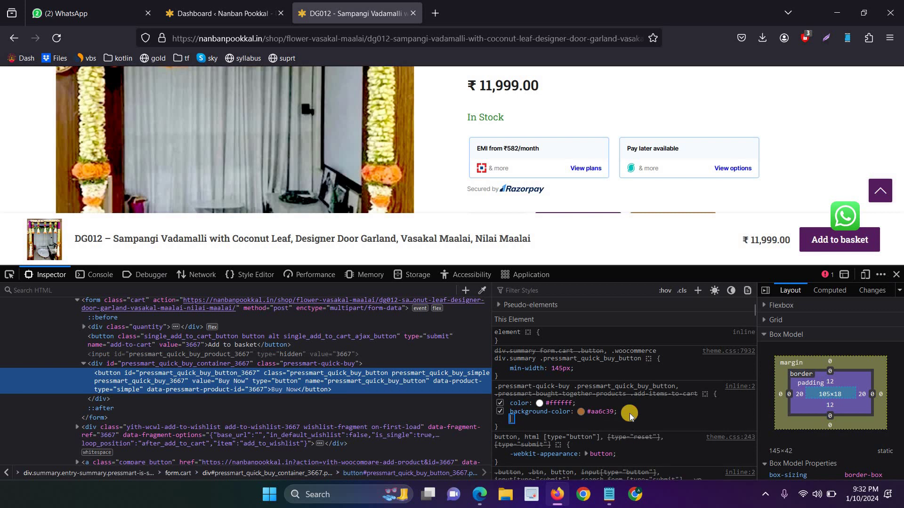
pyautogui.write('display')
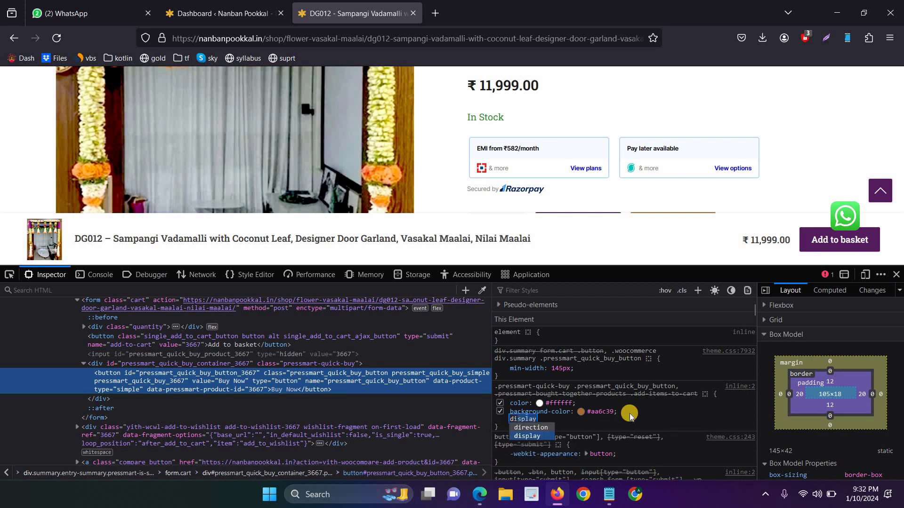
pyautogui.press('Return')
pyautogui.write('none')
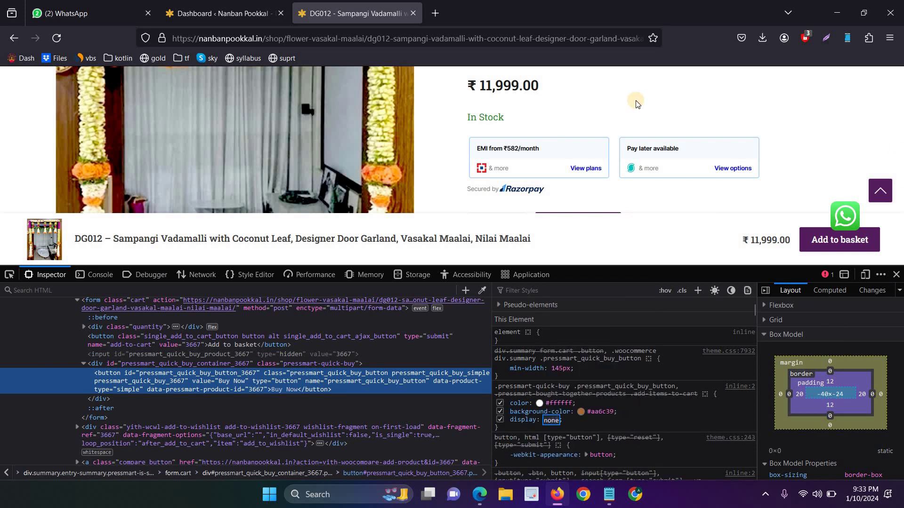
pyautogui.scroll(-3, 614, 151)
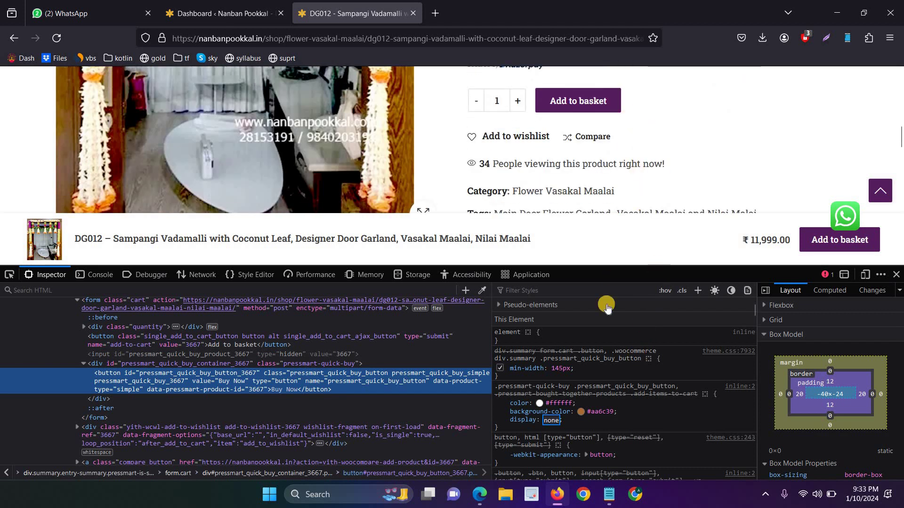
pyautogui.click(608, 387)
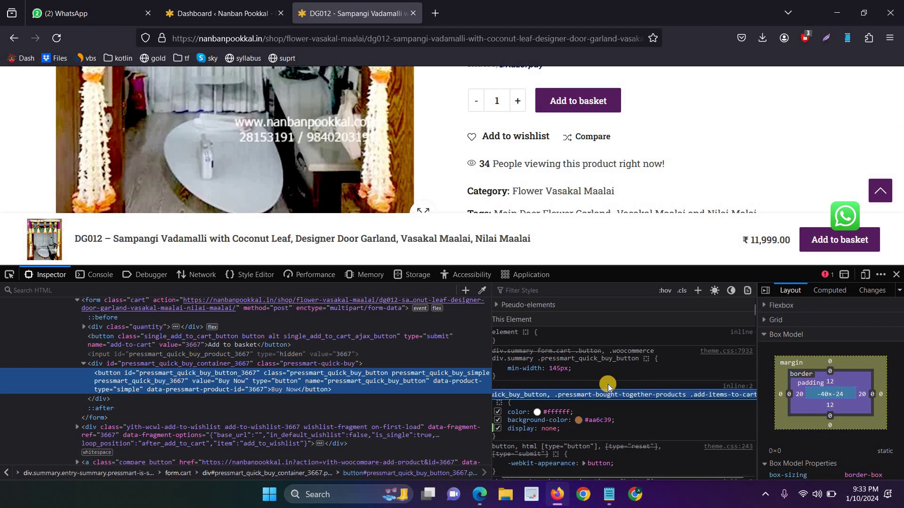
# Step: Open Appearance > Customise from the Dashboard in a new tab, then check the product page
pyautogui.click(221, 13)
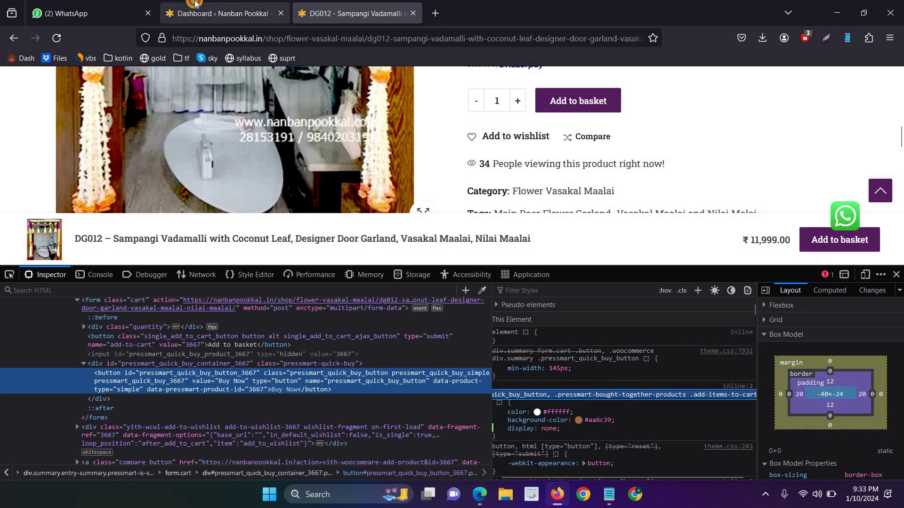
pyautogui.scroll(-4, 40, 362)
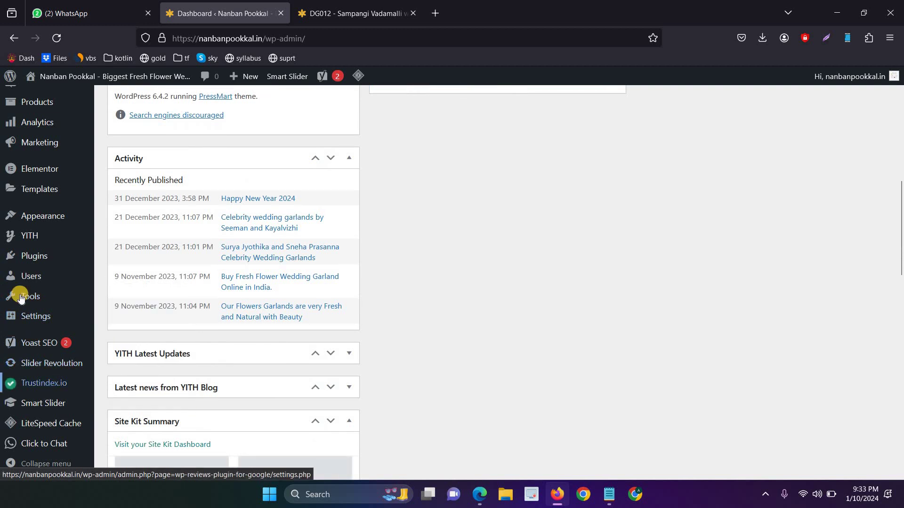
pyautogui.moveTo(42, 221)
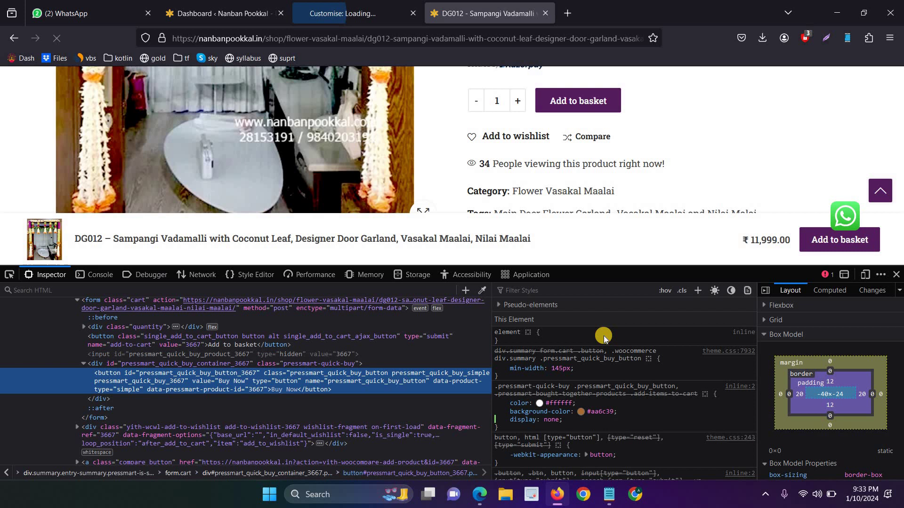
pyautogui.click(471, 9)
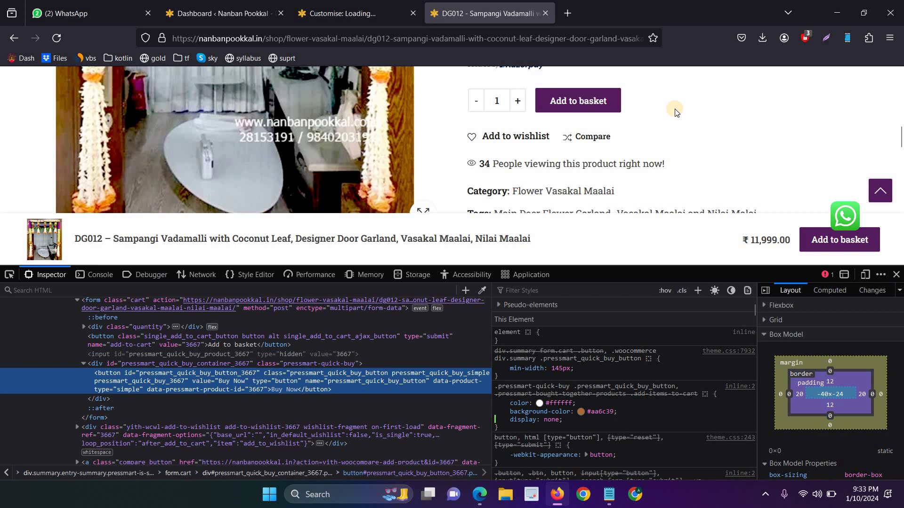
# Step: Open the Custom JS/CSS section of the theme Customizer
pyautogui.click(341, 6)
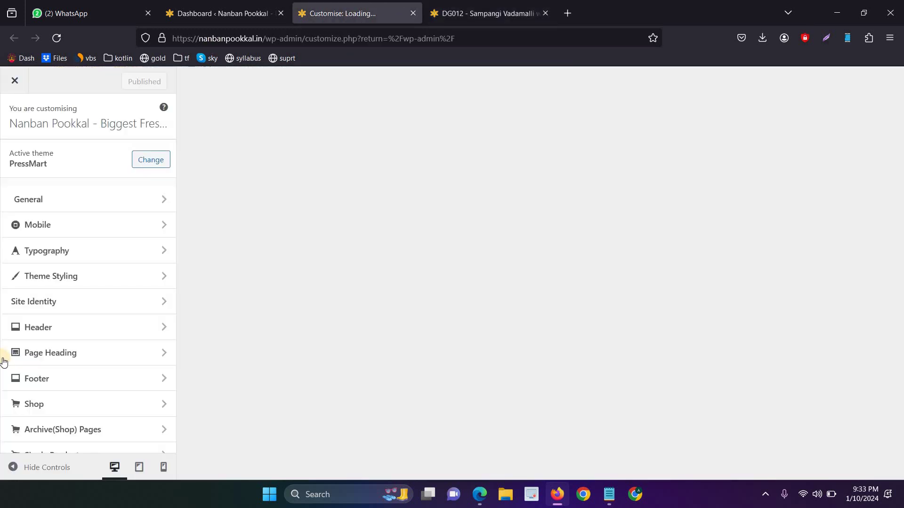
pyautogui.scroll(-6, 76, 339)
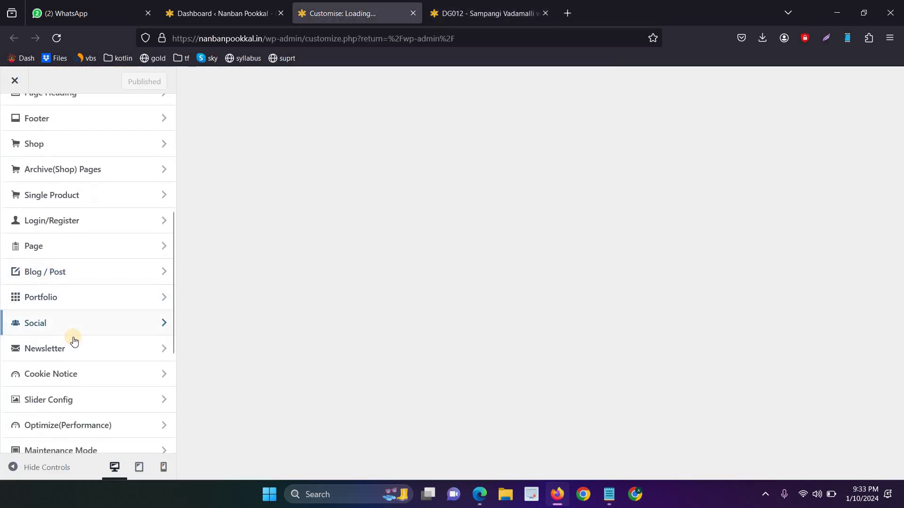
pyautogui.scroll(-4, 75, 339)
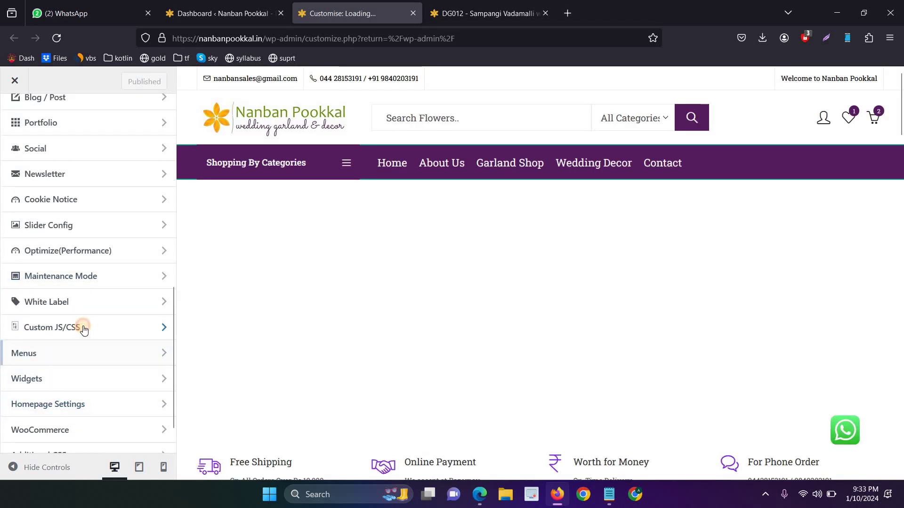
pyautogui.click(84, 330)
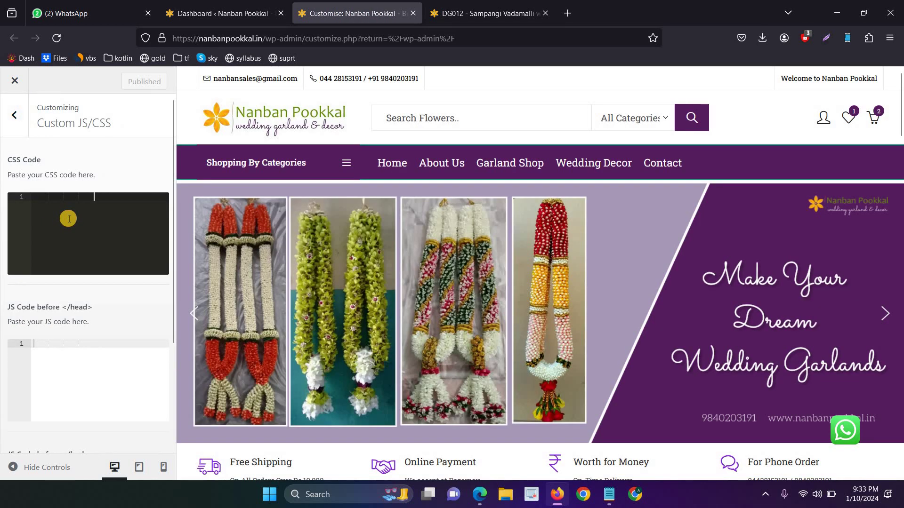
# Step: Enter a .pressmart-quick-buy { display:none; } rule in CSS Code and publish it
pyautogui.click(68, 217)
pyautogui.hotkey('ctrl', 'v')
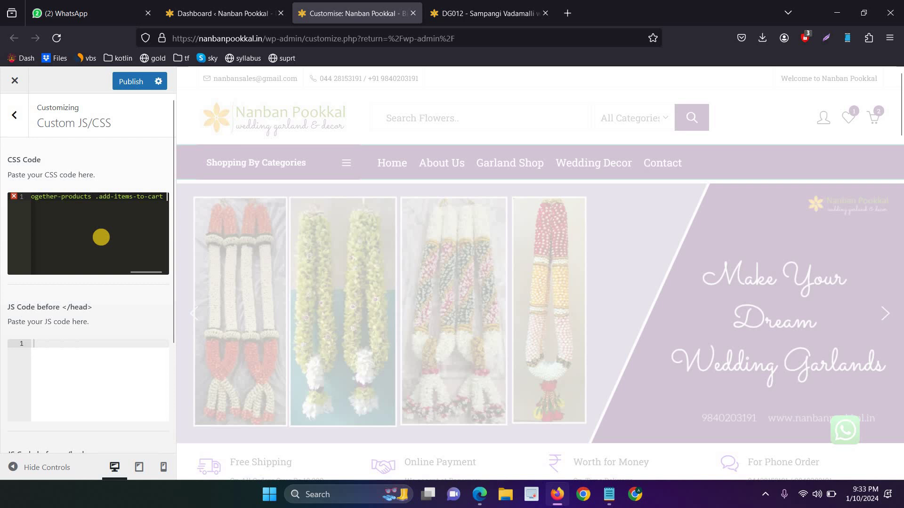
pyautogui.hotkey('ctrl', 'a')
pyautogui.hotkey('ctrl', 'v')
pyautogui.write('di')
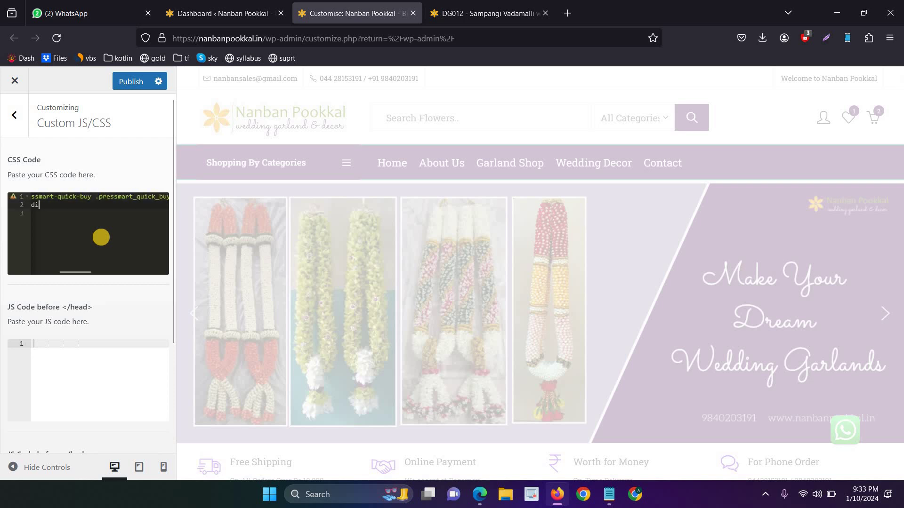
pyautogui.write('splay:none;')
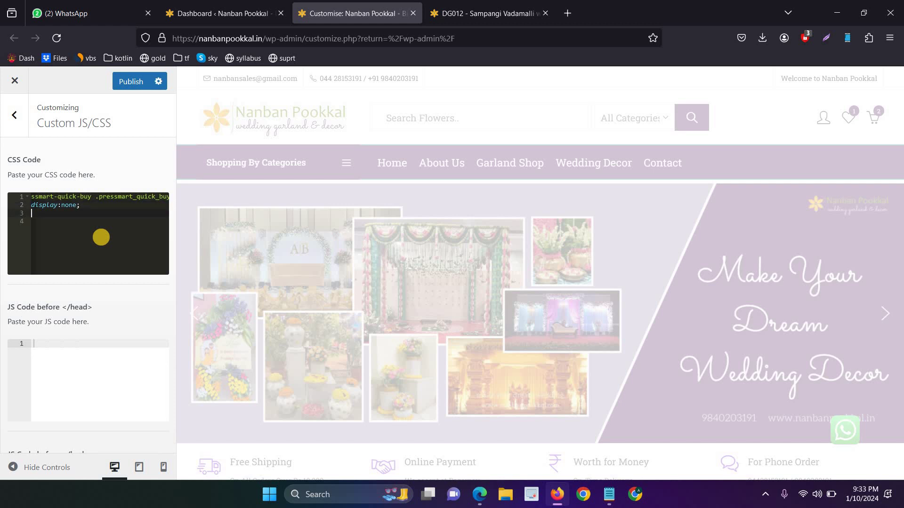
pyautogui.click(108, 224)
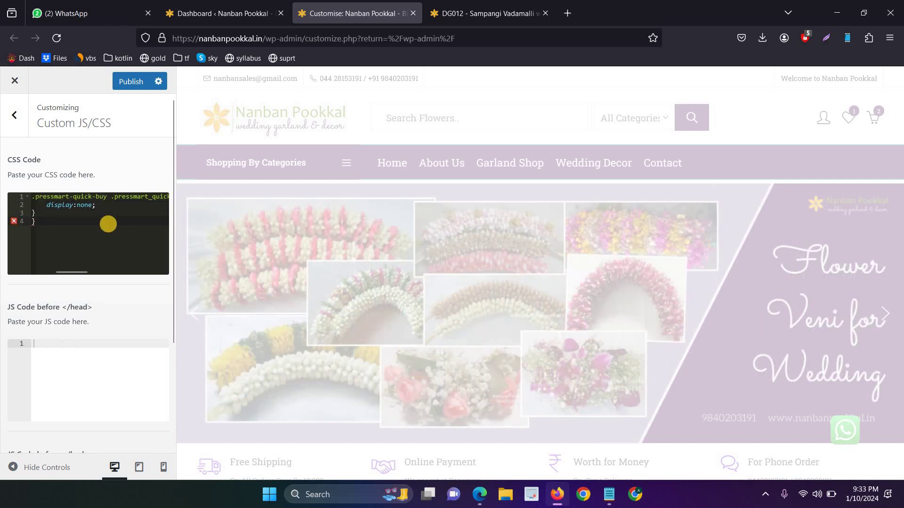
pyautogui.press('BackSpace')
pyautogui.click(121, 81)
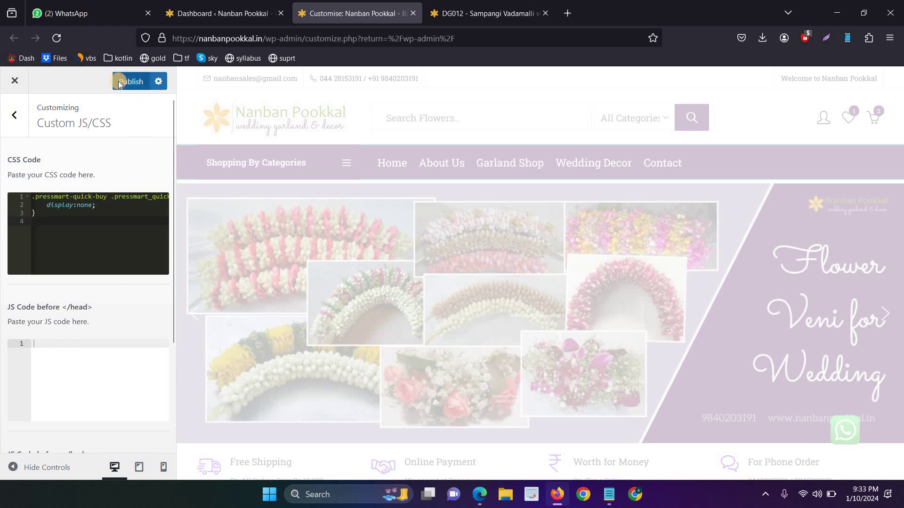
# Step: Load nanbanpookkal.in in a new tab and open the DG012 Sampangi Vadamalli product page
pyautogui.click(566, 14)
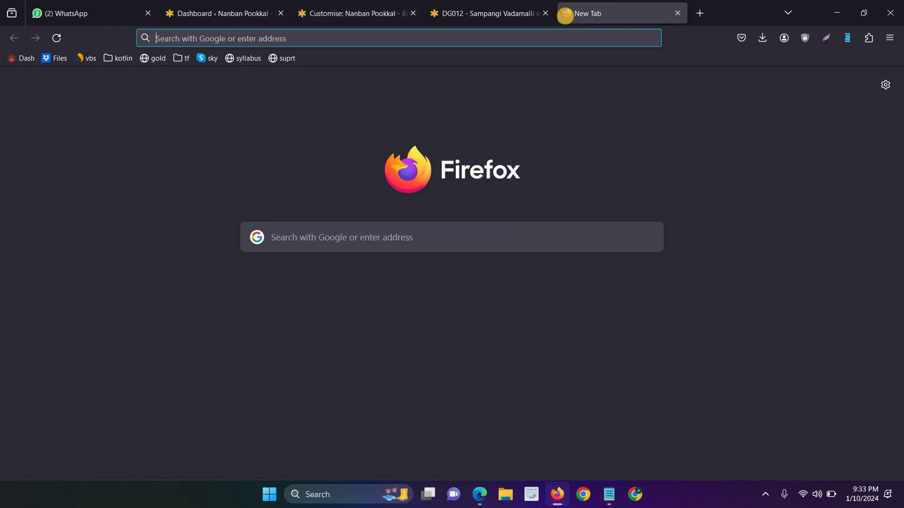
pyautogui.write('nan')
pyautogui.press('Return')
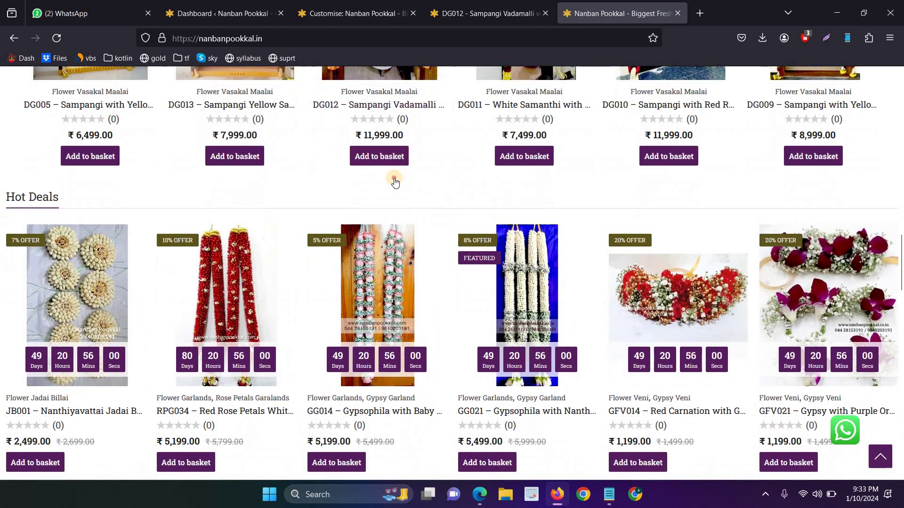
pyautogui.scroll(4, 395, 182)
pyautogui.click(395, 181)
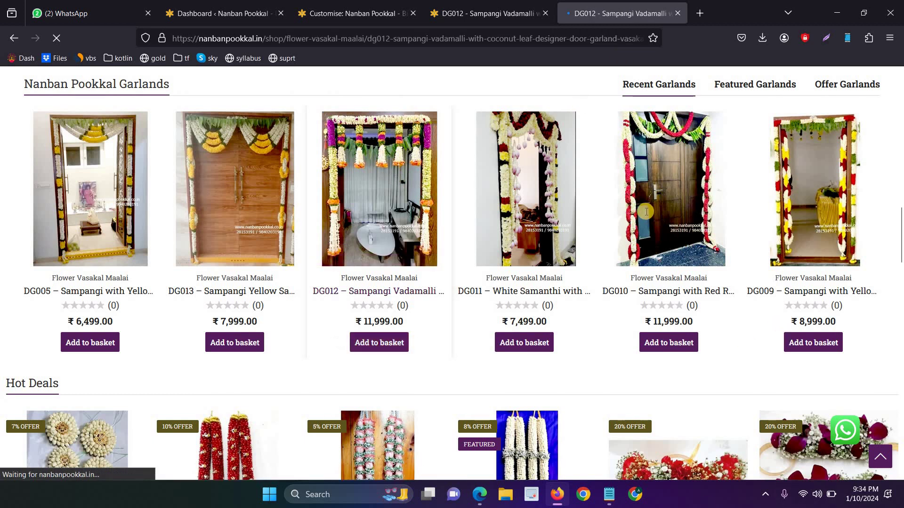
pyautogui.scroll(-3, 659, 282)
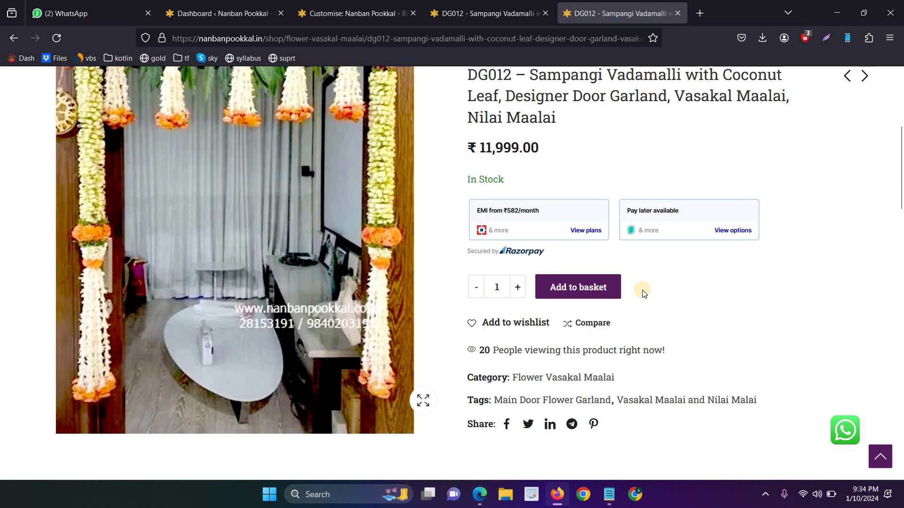
# Step: Go to Plugins > Add New Plugin in the WordPress Dashboard
pyautogui.click(391, 4)
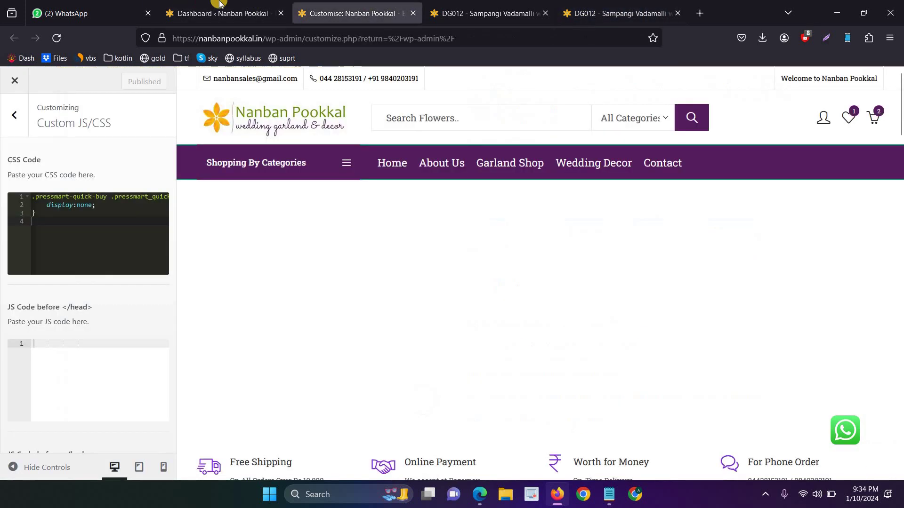
pyautogui.hotkey('ctrl', 'shift', 'Tab')
pyautogui.scroll(-4, 51, 372)
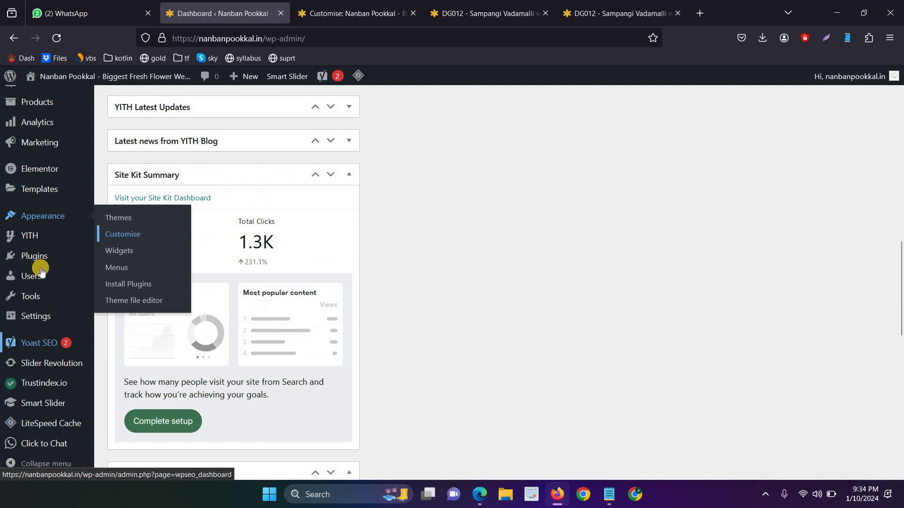
pyautogui.scroll(-4, 40, 262)
pyautogui.moveTo(42, 256)
pyautogui.click(151, 275)
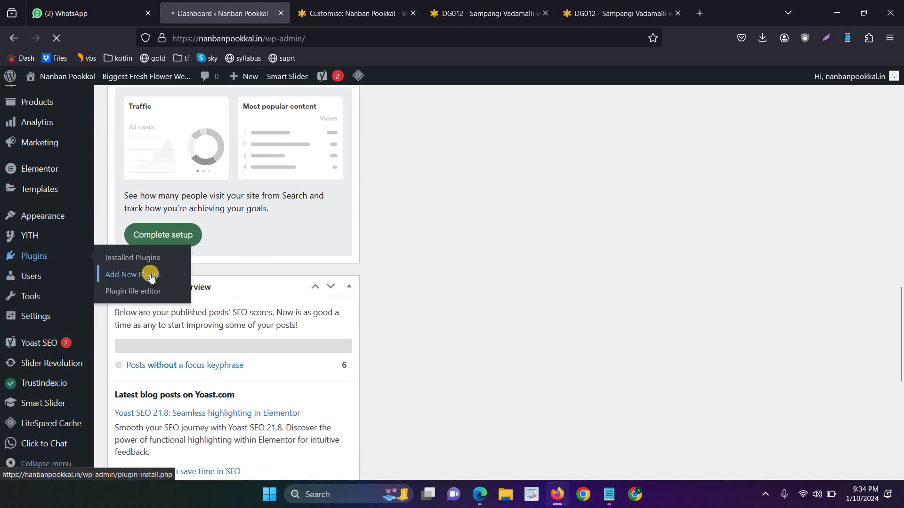
pyautogui.click(139, 266)
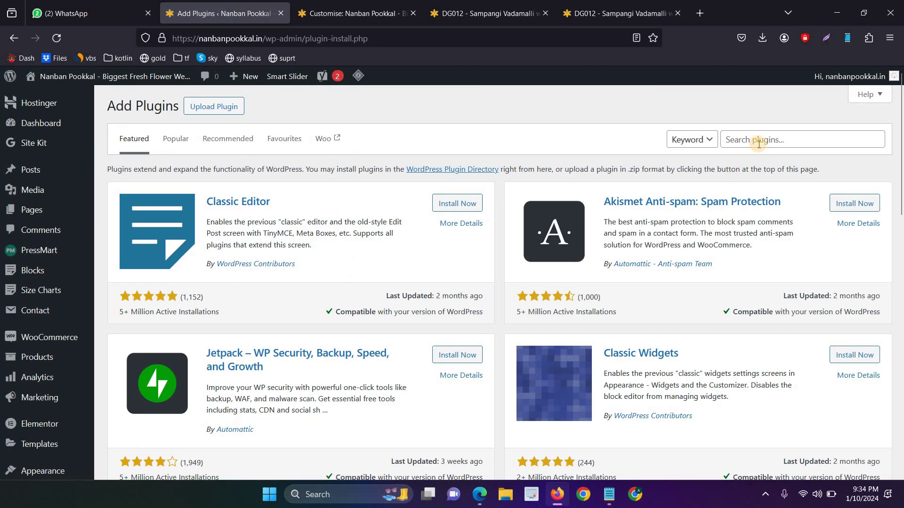
# Step: Search the plugin directory for 'buy now'
pyautogui.click(758, 144)
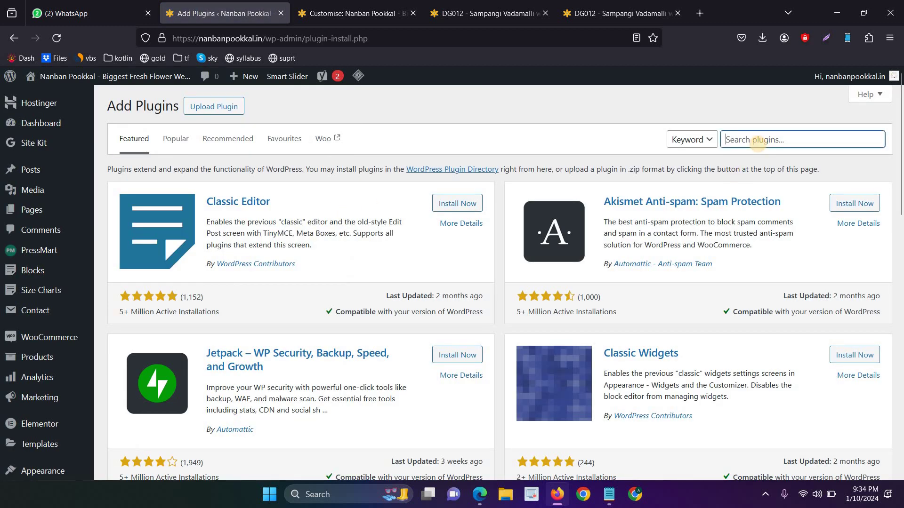
pyautogui.write('buyn n')
pyautogui.press('BackSpace')
pyautogui.press('BackSpace')
pyautogui.press('BackSpace')
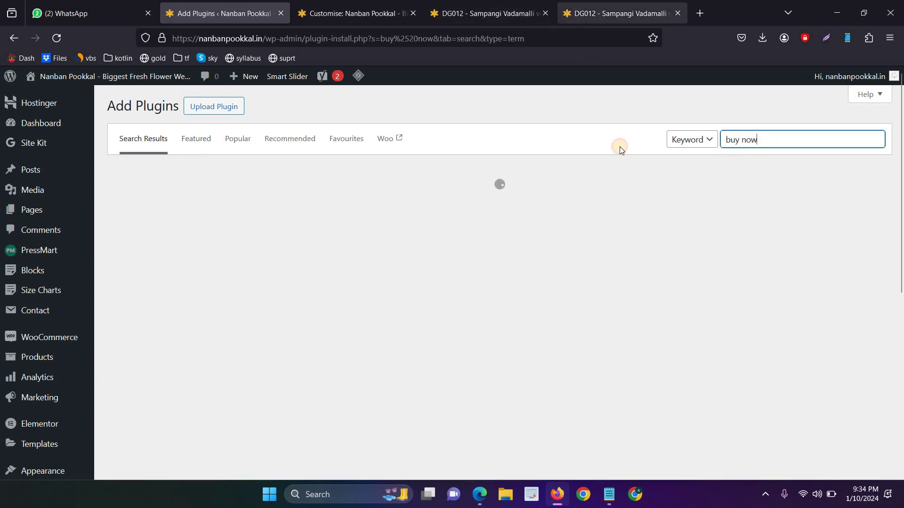
pyautogui.click(621, 13)
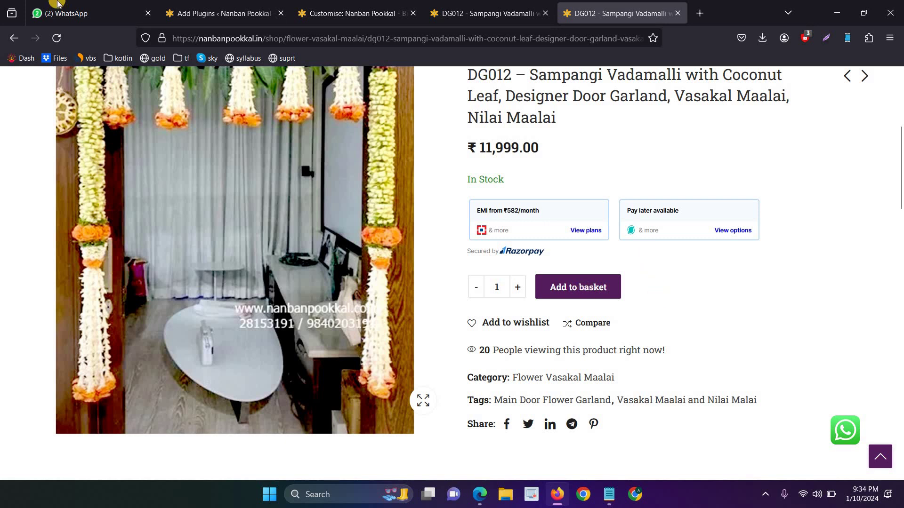
pyautogui.click(339, 13)
pyautogui.click(247, 4)
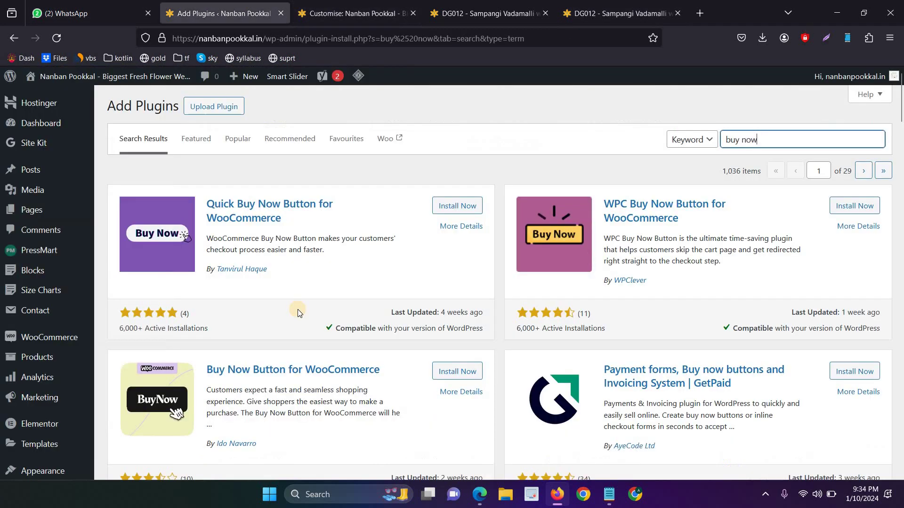
# Step: Install Quick Buy Now Button for WooCommerce from the search results
pyautogui.click(469, 213)
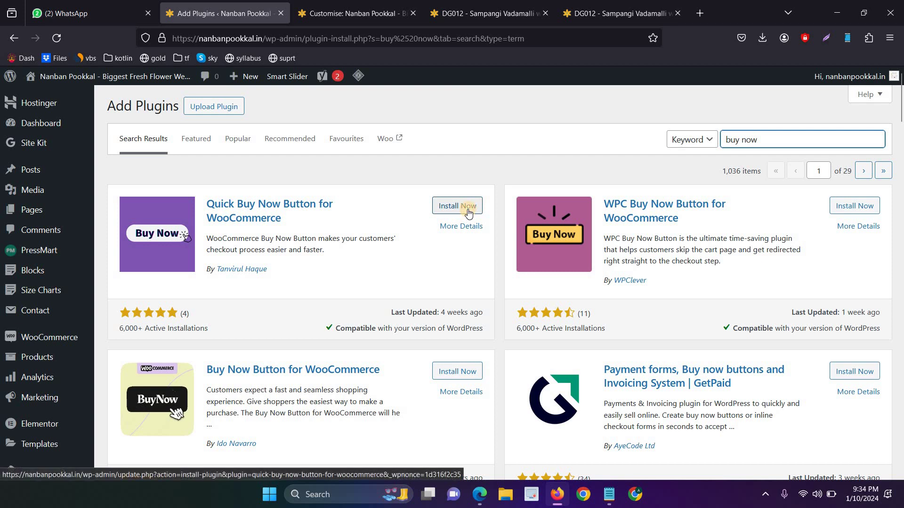
pyautogui.click(469, 213)
pyautogui.moveTo(287, 231); pyautogui.dragTo(234, 277)
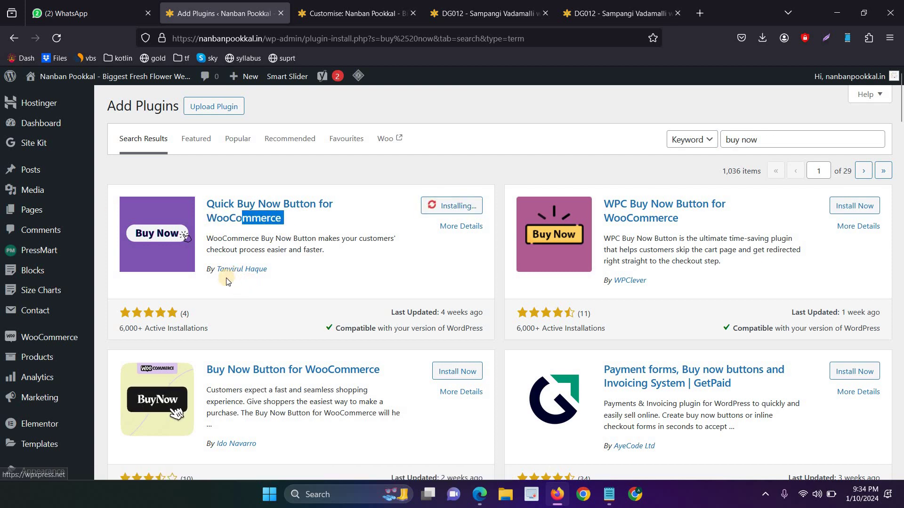
pyautogui.click(423, 154)
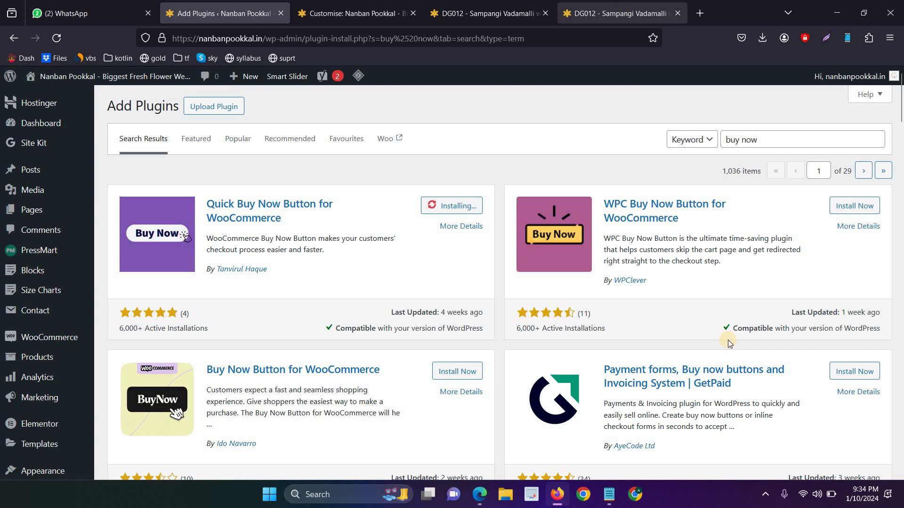
pyautogui.click(626, 5)
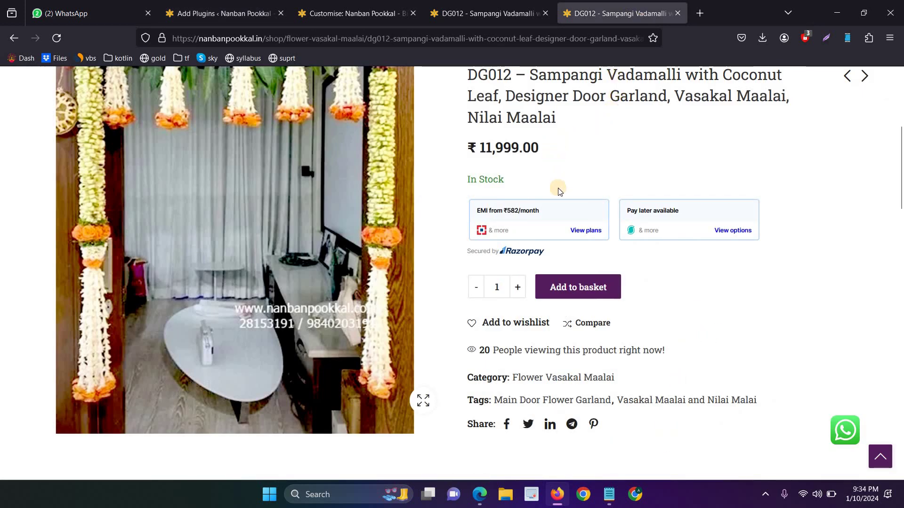
# Step: Activate Quick Buy Now Button and reload the DG012 page to show its Buy Now button
pyautogui.click(286, 5)
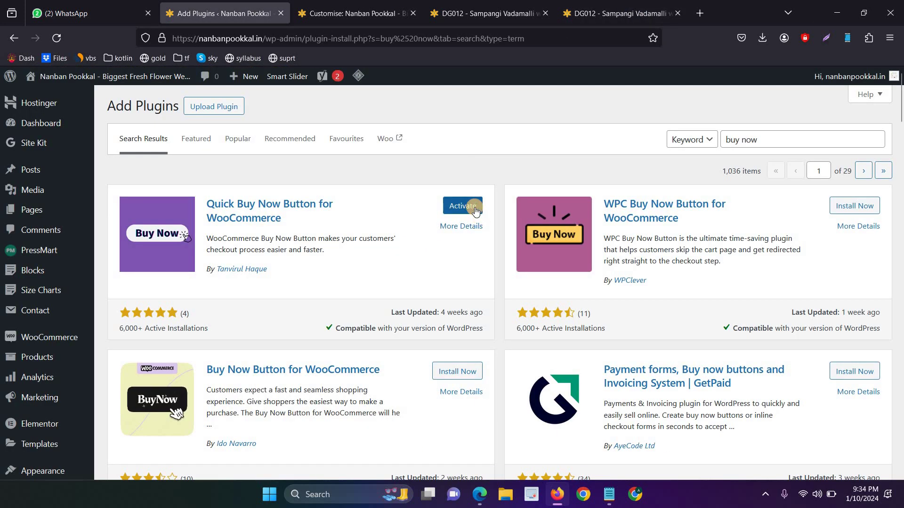
pyautogui.click(475, 211)
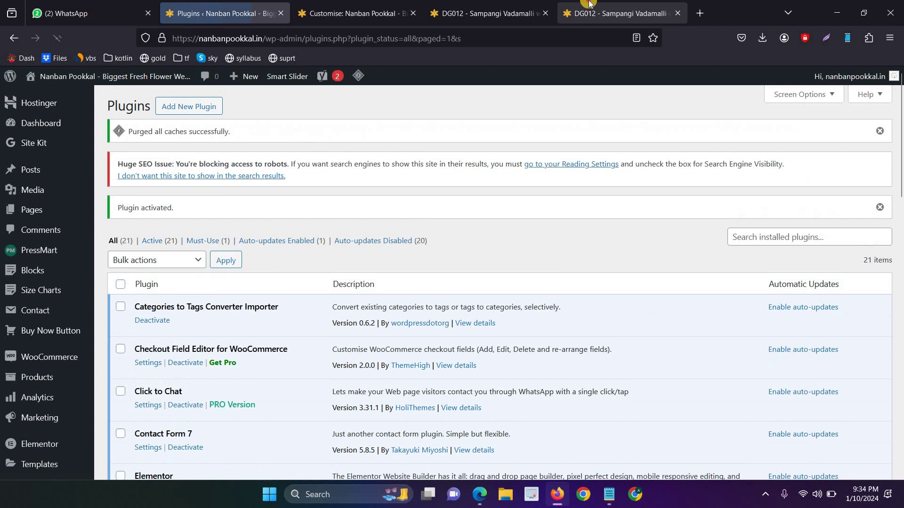
pyautogui.click(588, 6)
pyautogui.click(67, 34)
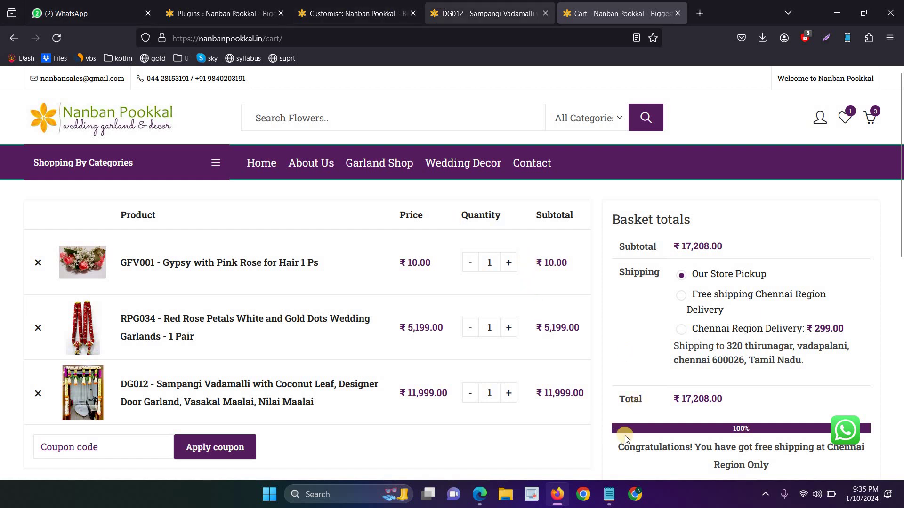
# Step: Review the saved .pressmart-quick-buy display:none rule in Notepad
pyautogui.click(610, 496)
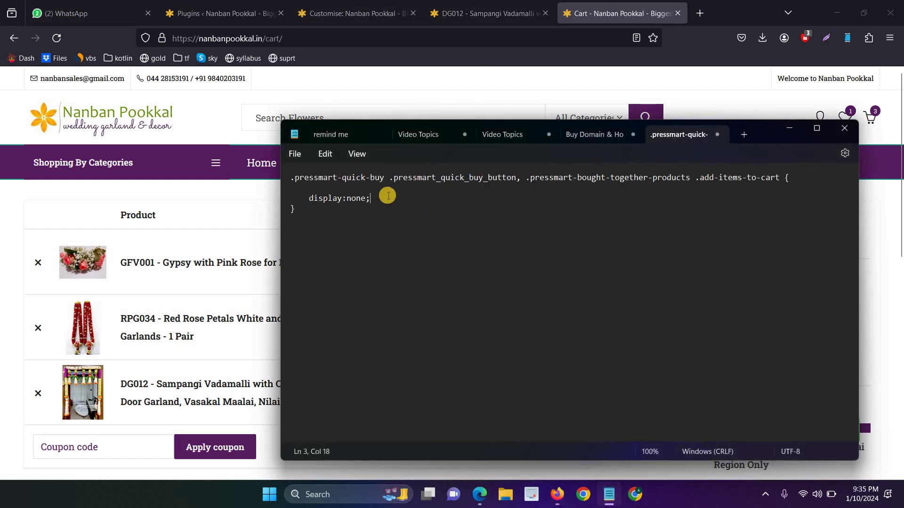
pyautogui.click(311, 190)
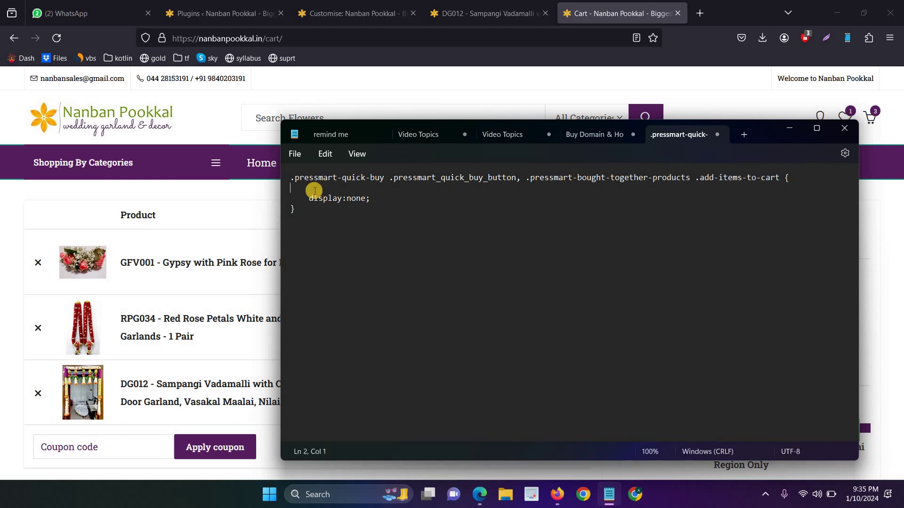
pyautogui.doubleClick(329, 183)
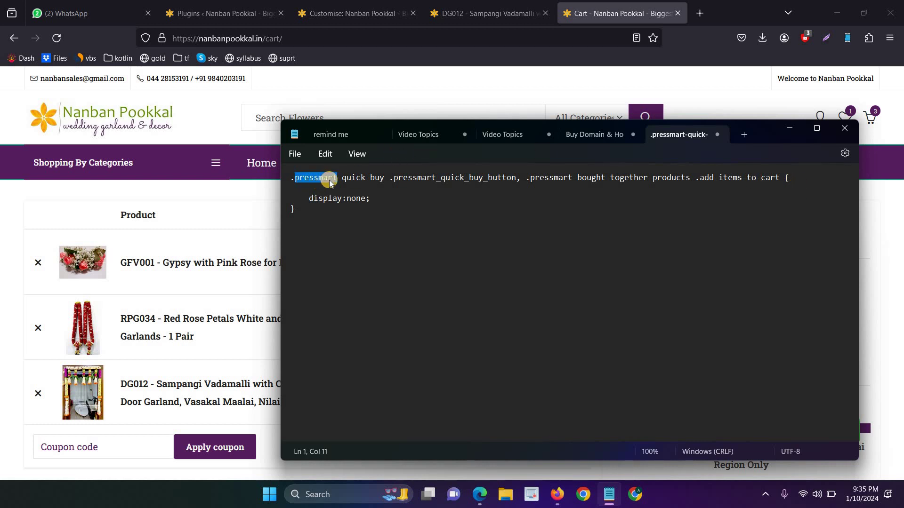
pyautogui.click(328, 180)
# Step: Return via the Plugins tab to the cart showing GFV001, RPG034 and DG012 totalling ₹17,208.00
pyautogui.click(480, 9)
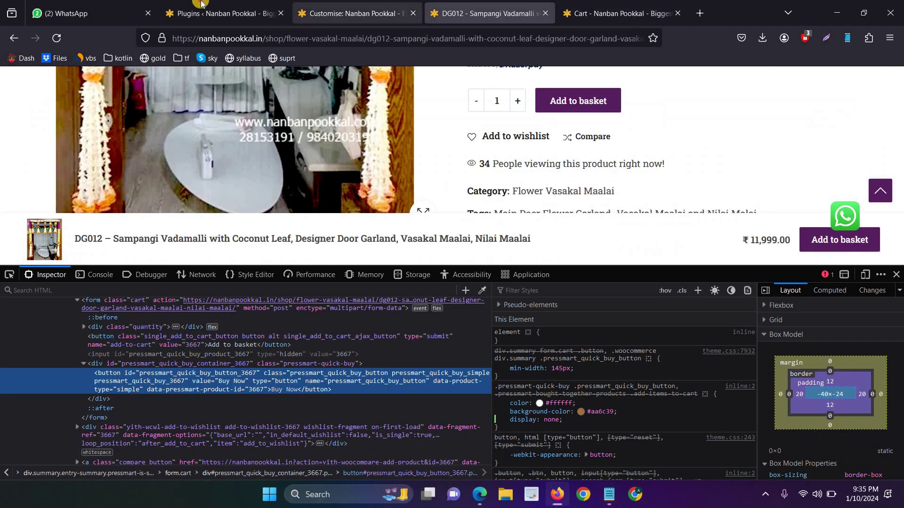
pyautogui.click(235, 13)
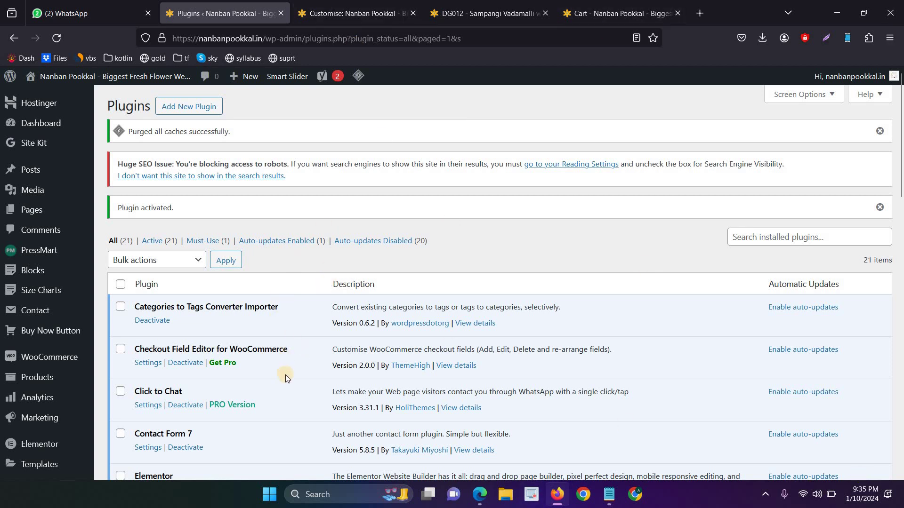
pyautogui.click(617, 13)
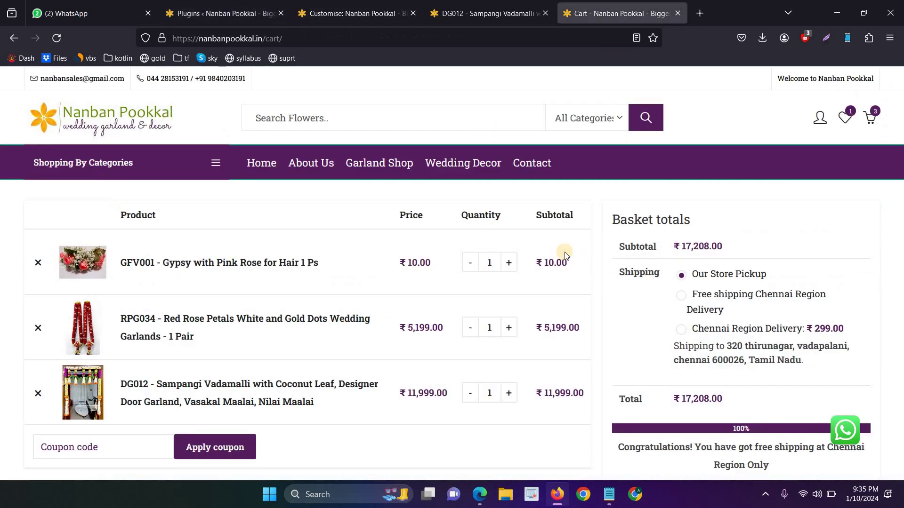